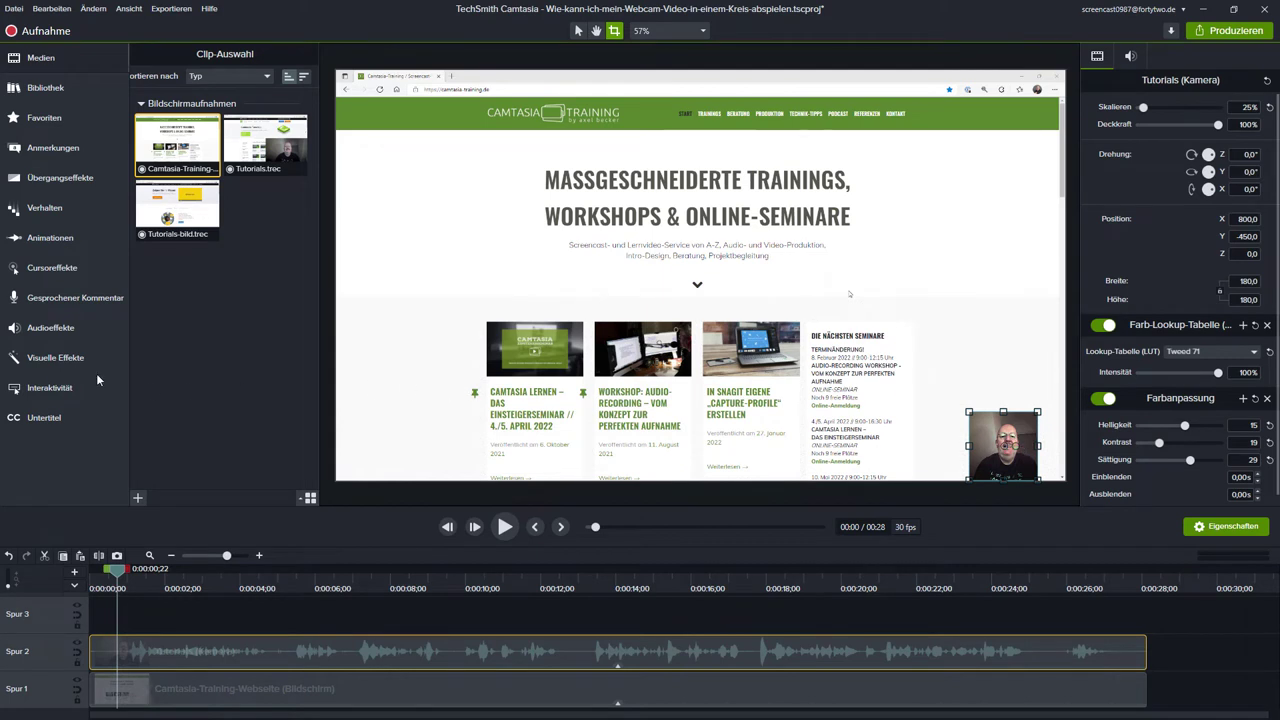
Add the Eckenrundung effect to the webcam video and set its corner radius to 360 for a circular shape
left_click(57, 360)
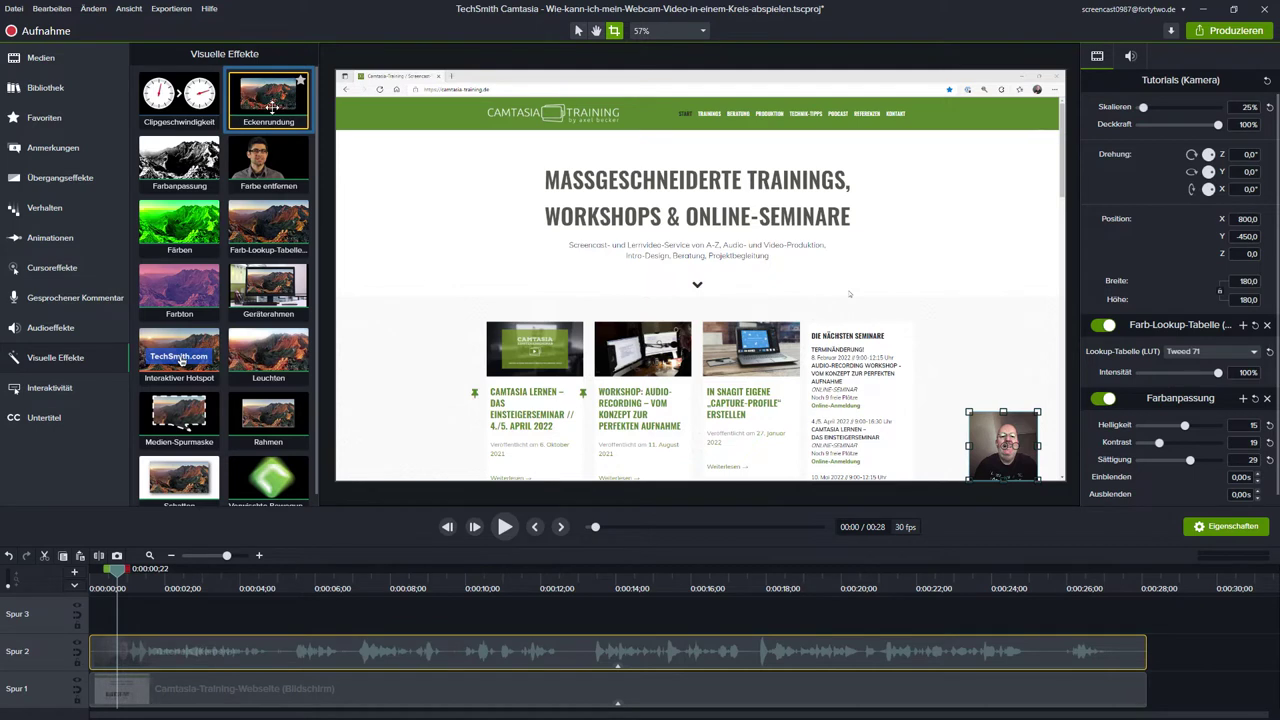
left_click_drag(271, 106, 991, 438)
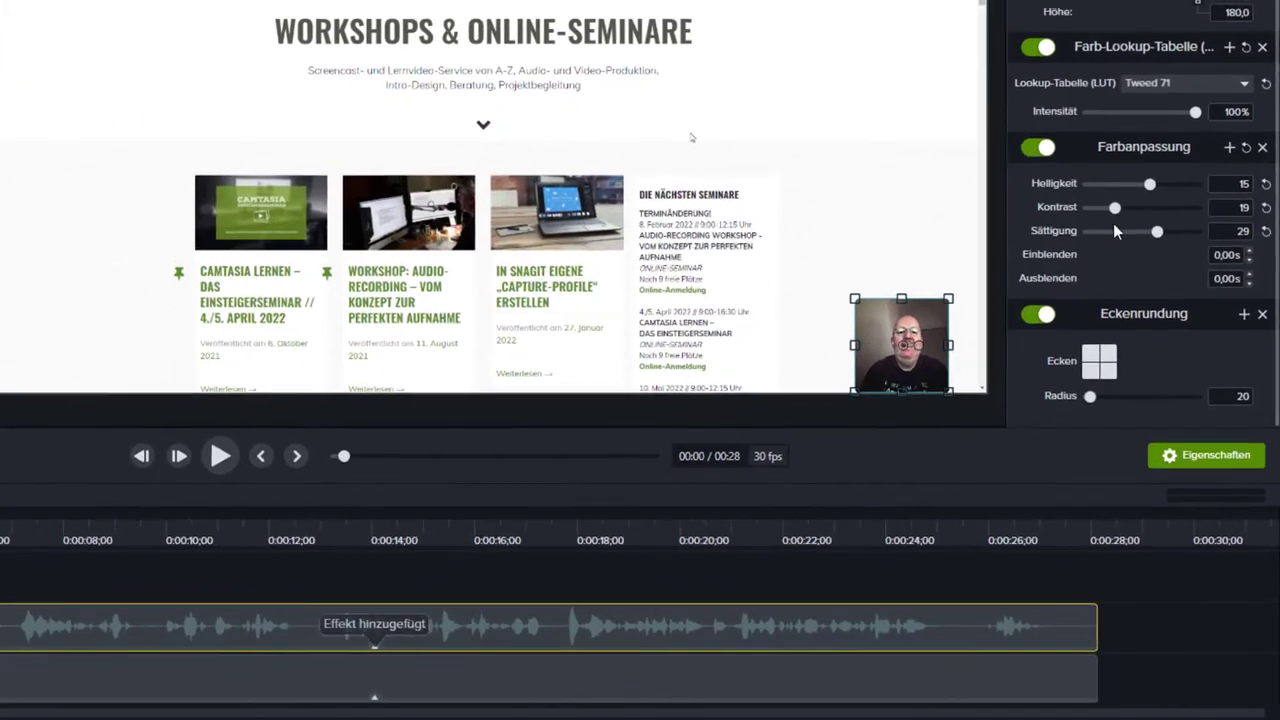
left_click_drag(1090, 396, 1123, 395)
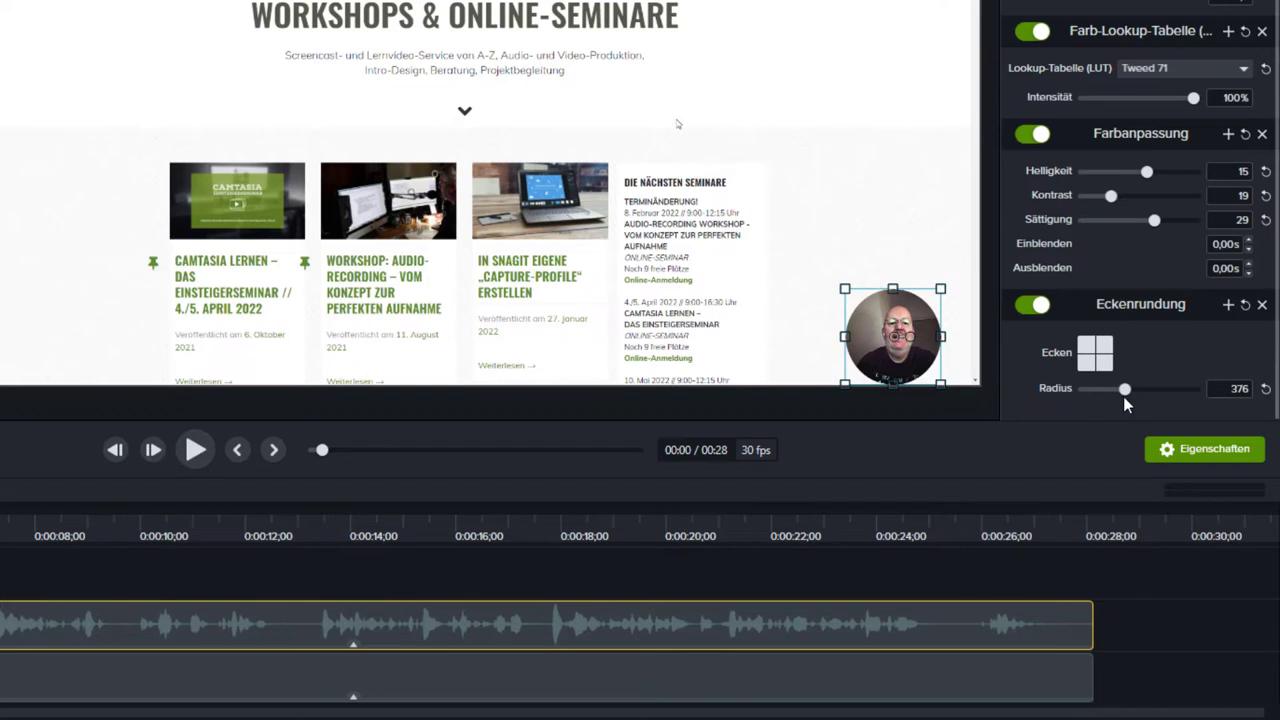
left_click_drag(1124, 396, 1122, 391)
double_click(1237, 389)
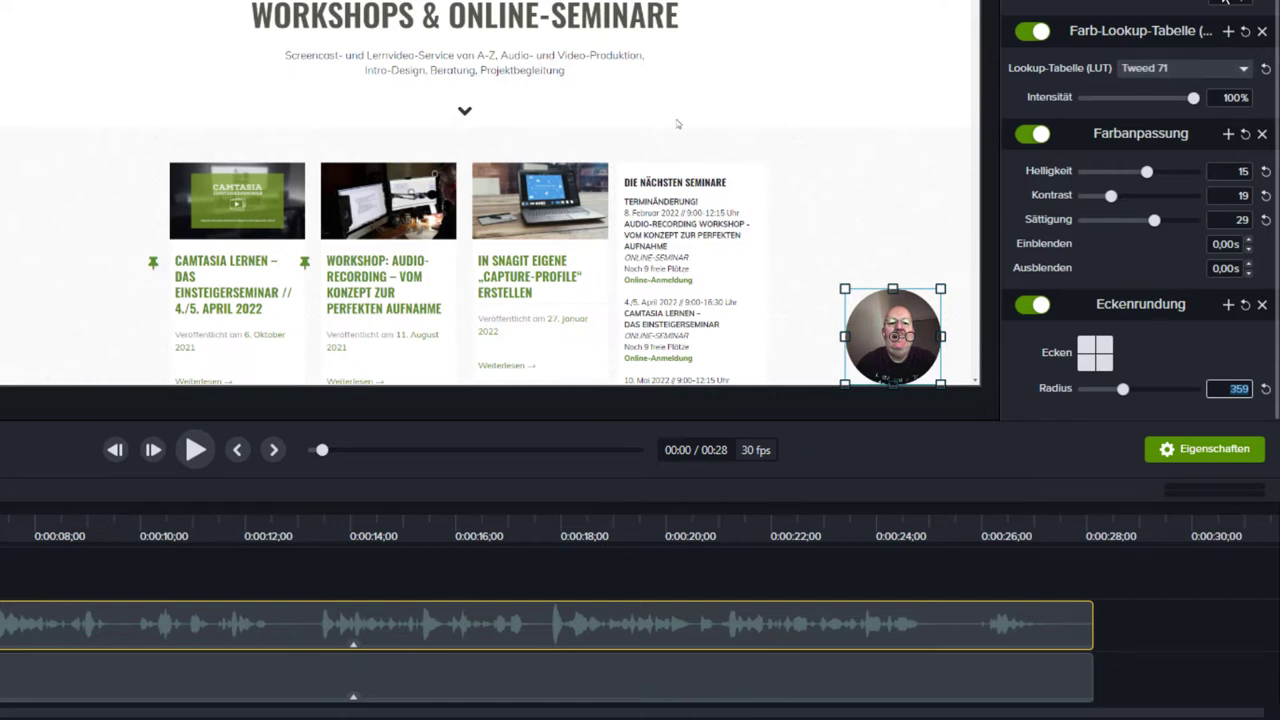
type("360")
key("Return")
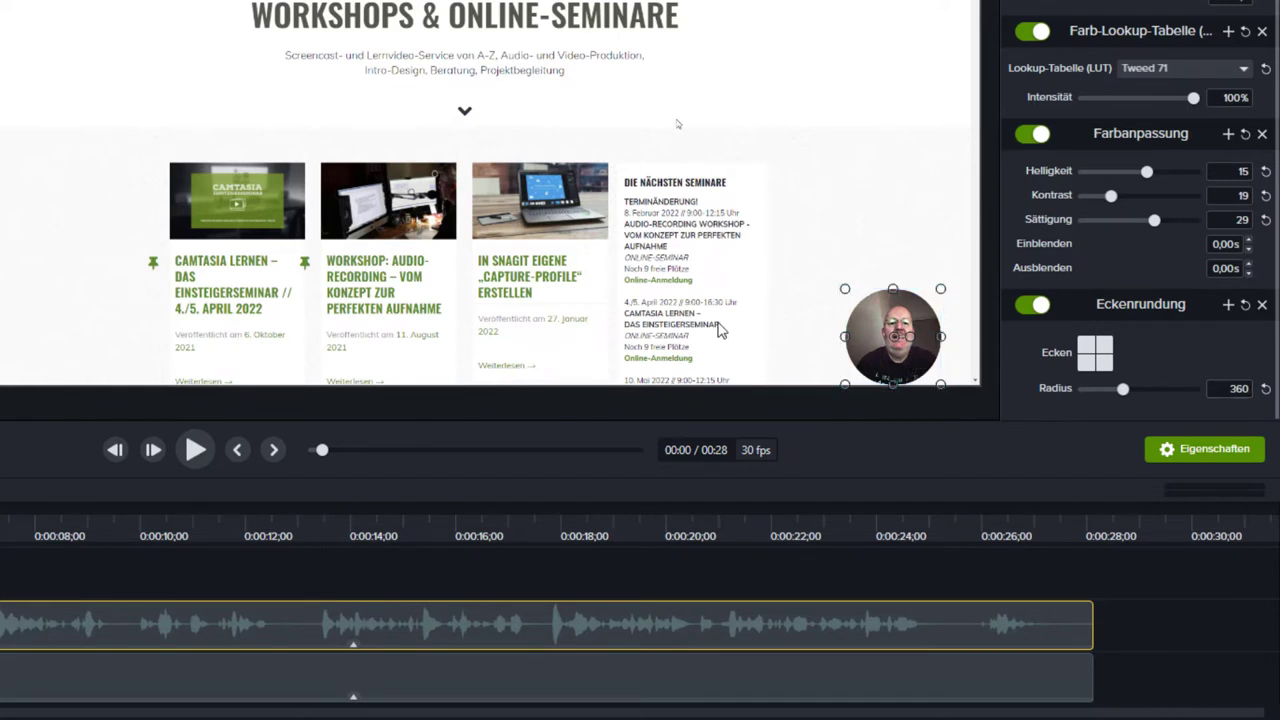
Move the circular webcam video up, enlarge it to about three times its size, and preview it around 12 seconds
left_click_drag(884, 318, 834, 217)
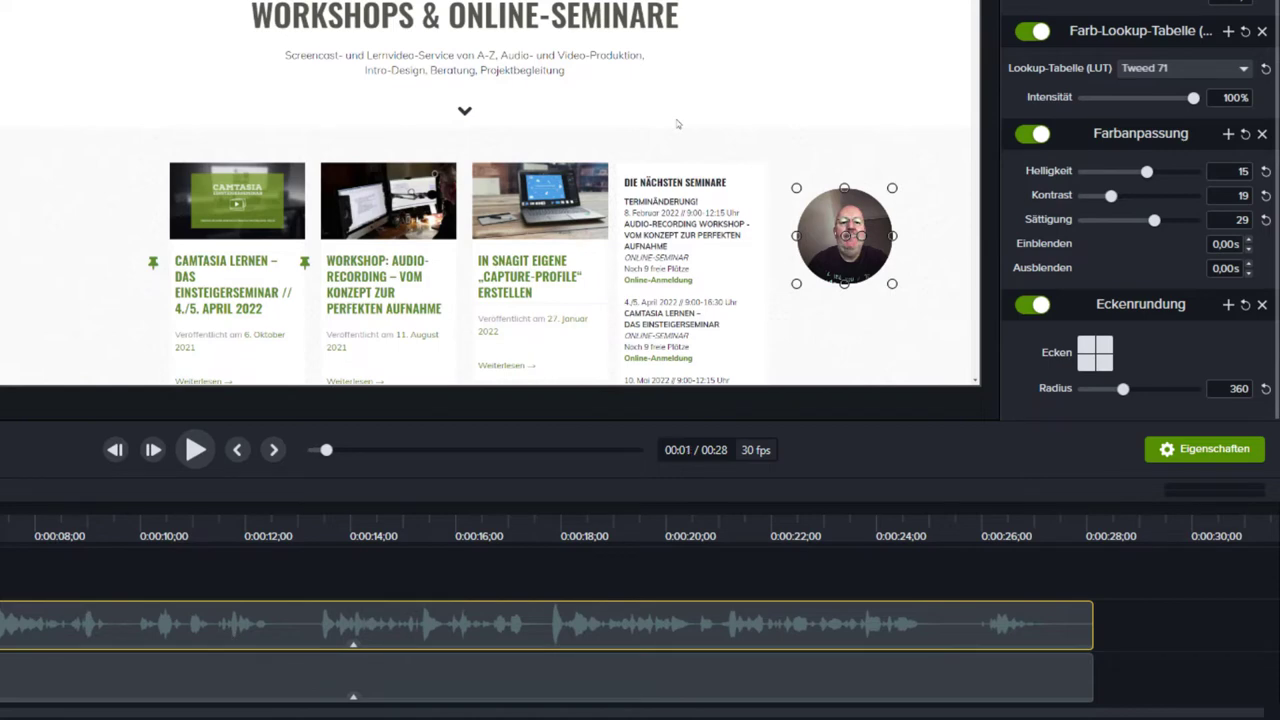
left_click_drag(5, 540, 128, 555)
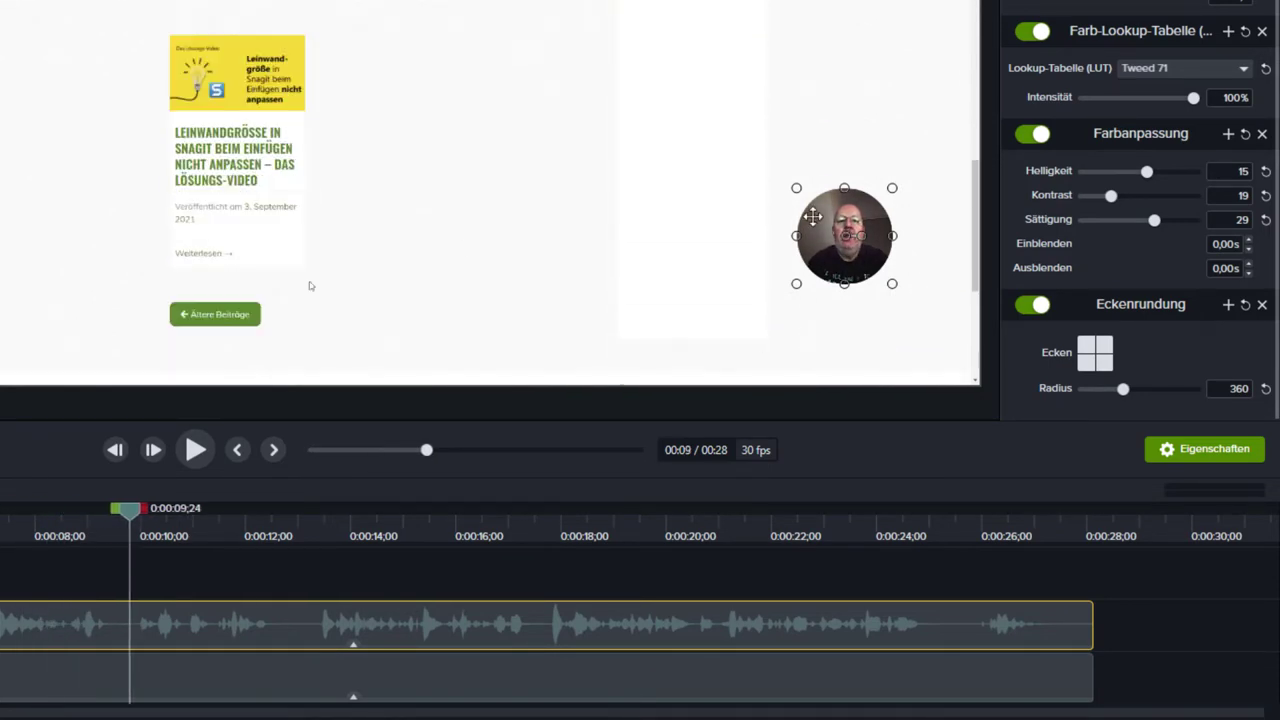
left_click_drag(796, 188, 603, 97)
mouse_move(708, 205)
left_mouse_down()
mouse_move(746, 206)
mouse_move(706, 190)
left_mouse_up()
left_click_drag(125, 512, 241, 528)
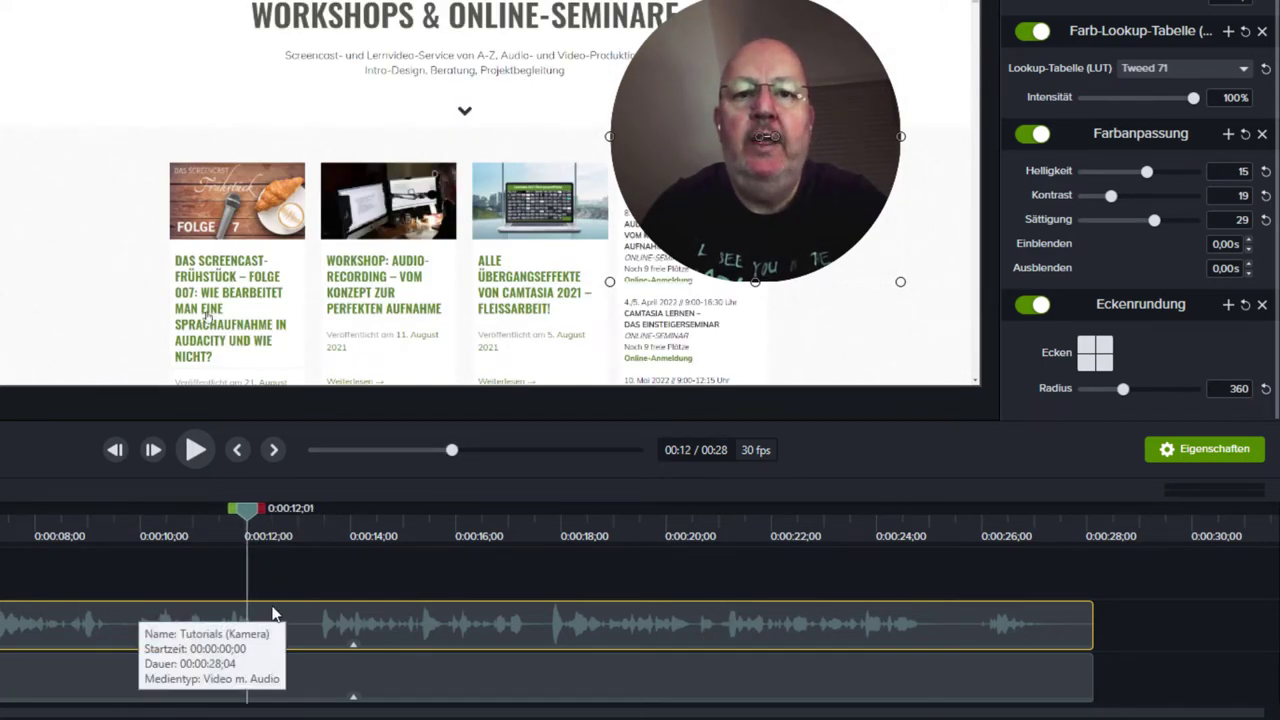
Undo the webcam video's repositioning, enlargement, corner rounding and cropping, back to the uncropped 320 × 180 picture
key("ctrl+z")
key("ctrl+z")
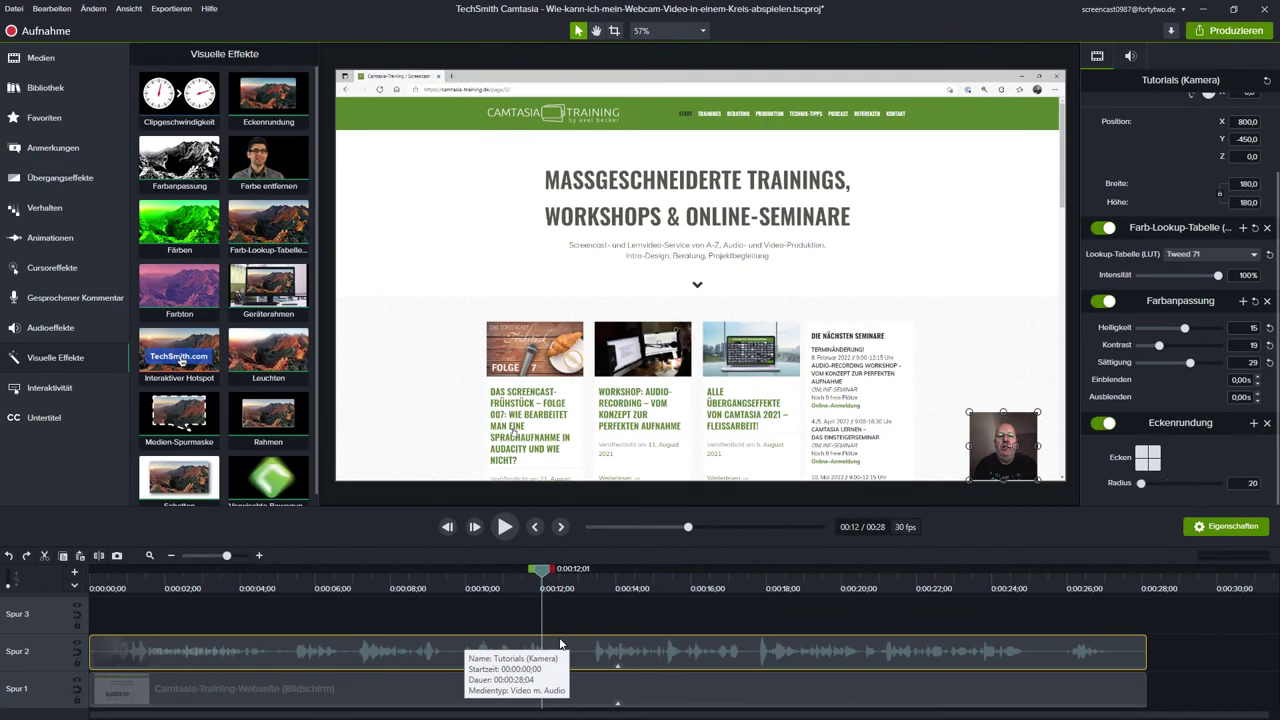
key("ctrl+z")
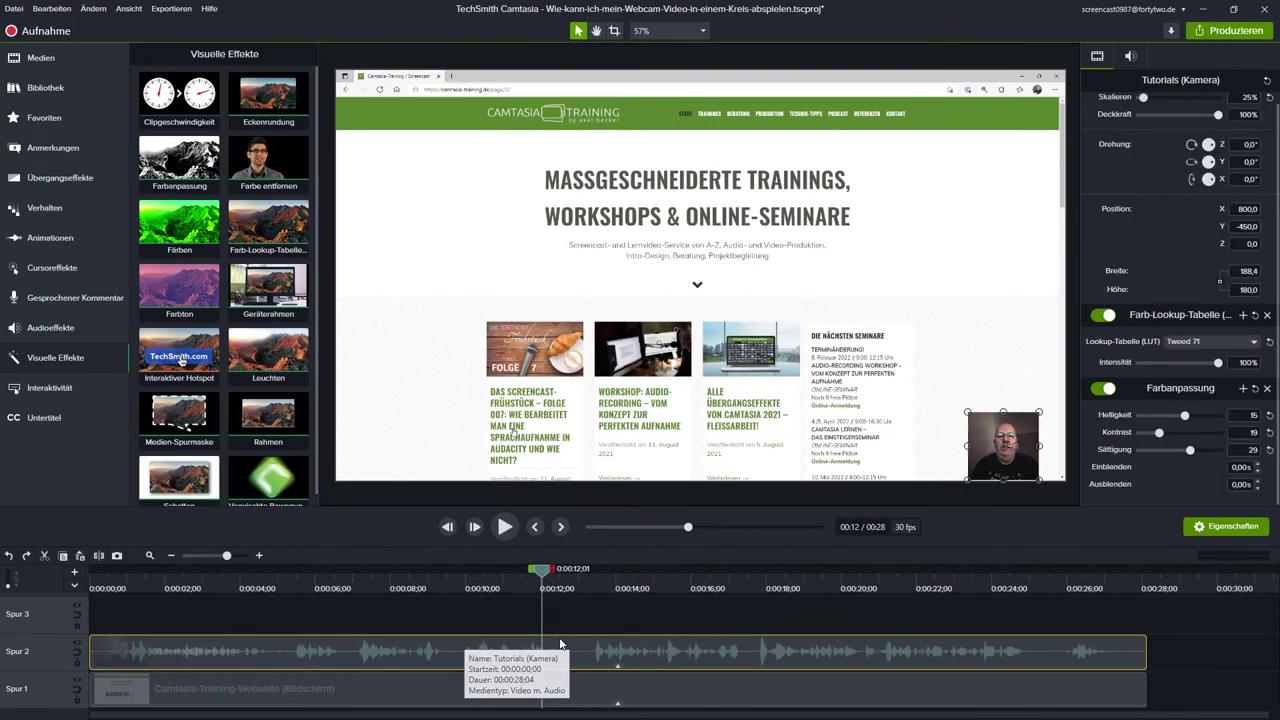
key("ctrl+z")
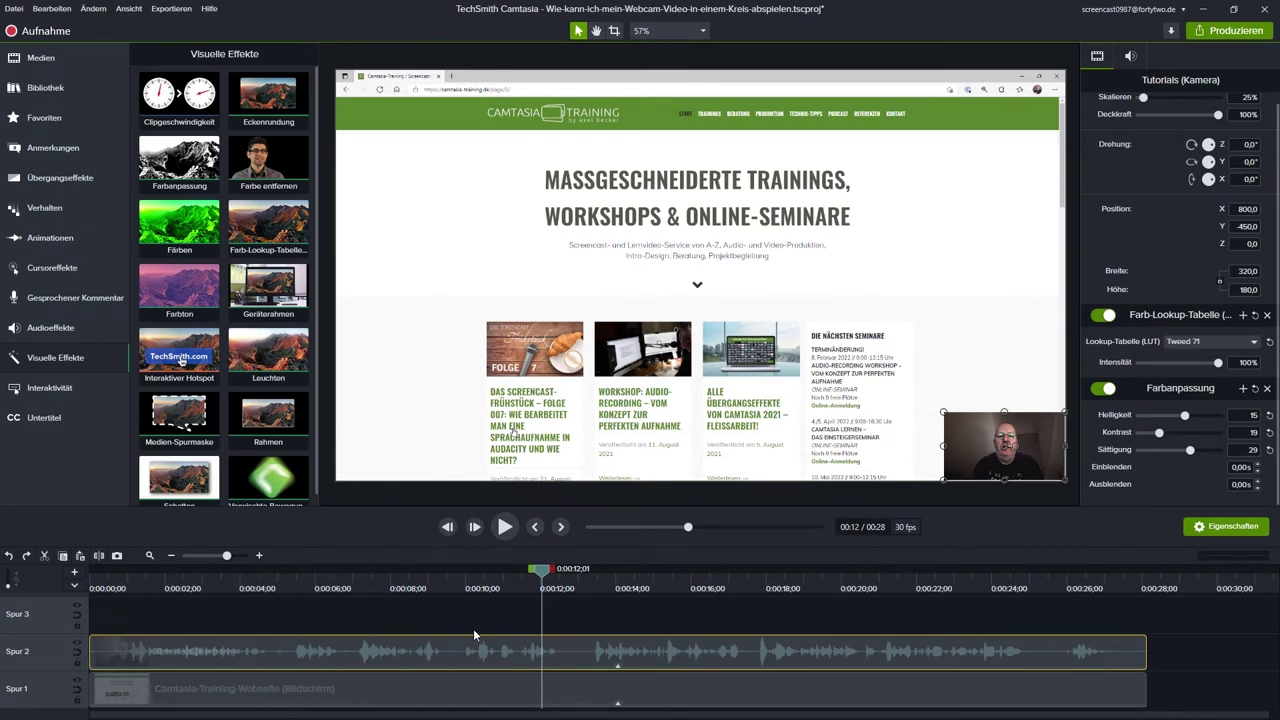
Add the yellow circle shape beside the webcam video and stretch its clip on Spur 3 to the webcam clip's full length
left_click(60, 148)
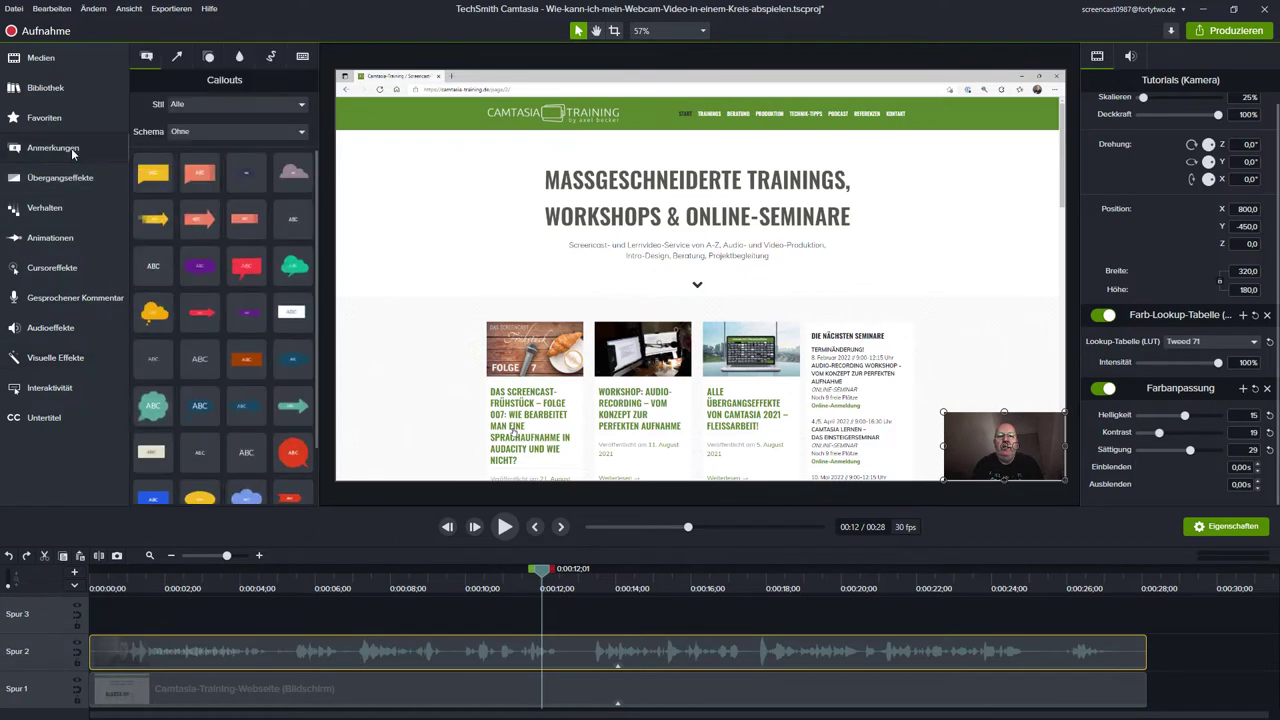
left_click(208, 56)
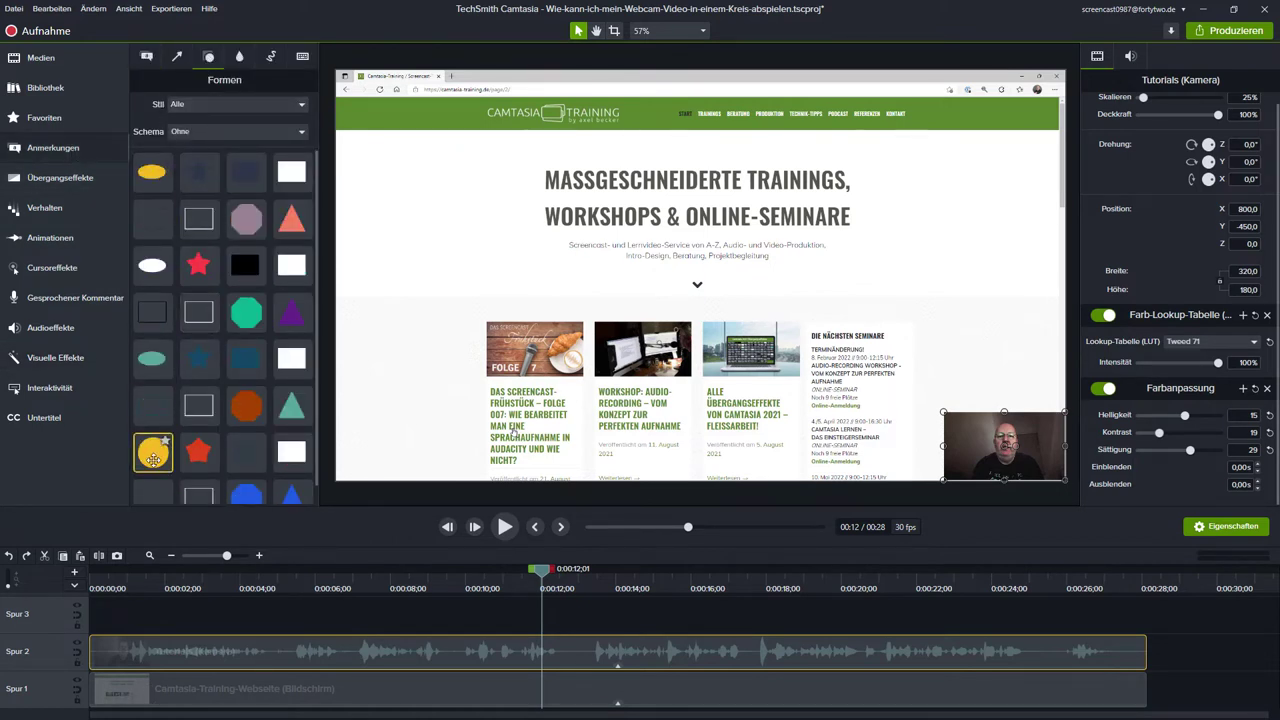
left_click_drag(153, 453, 916, 427)
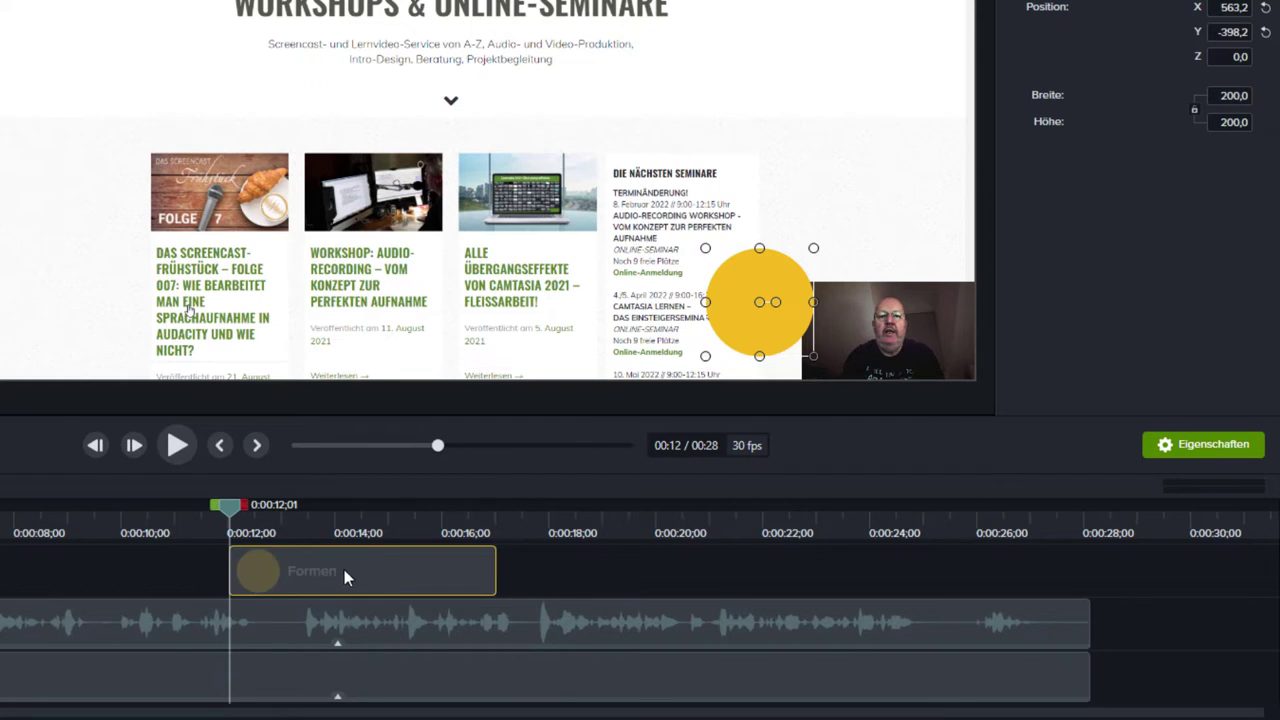
key("Delete")
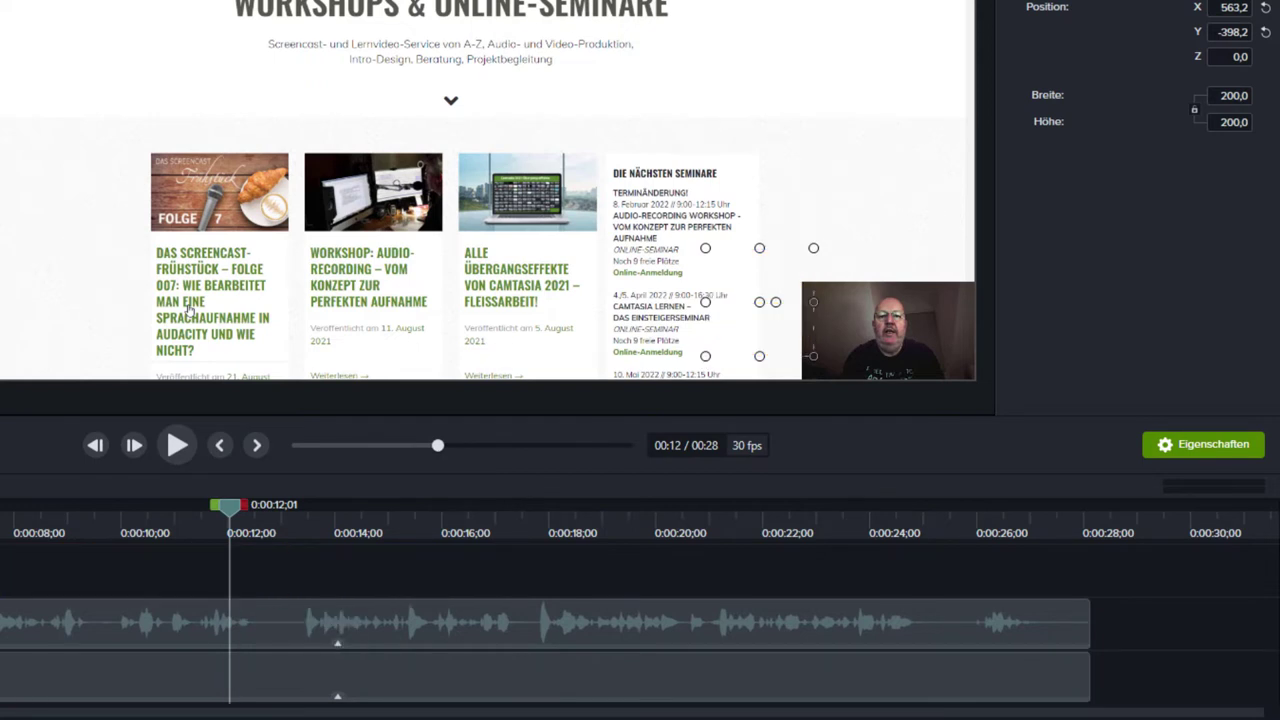
left_click_drag(10, 569, 1092, 567)
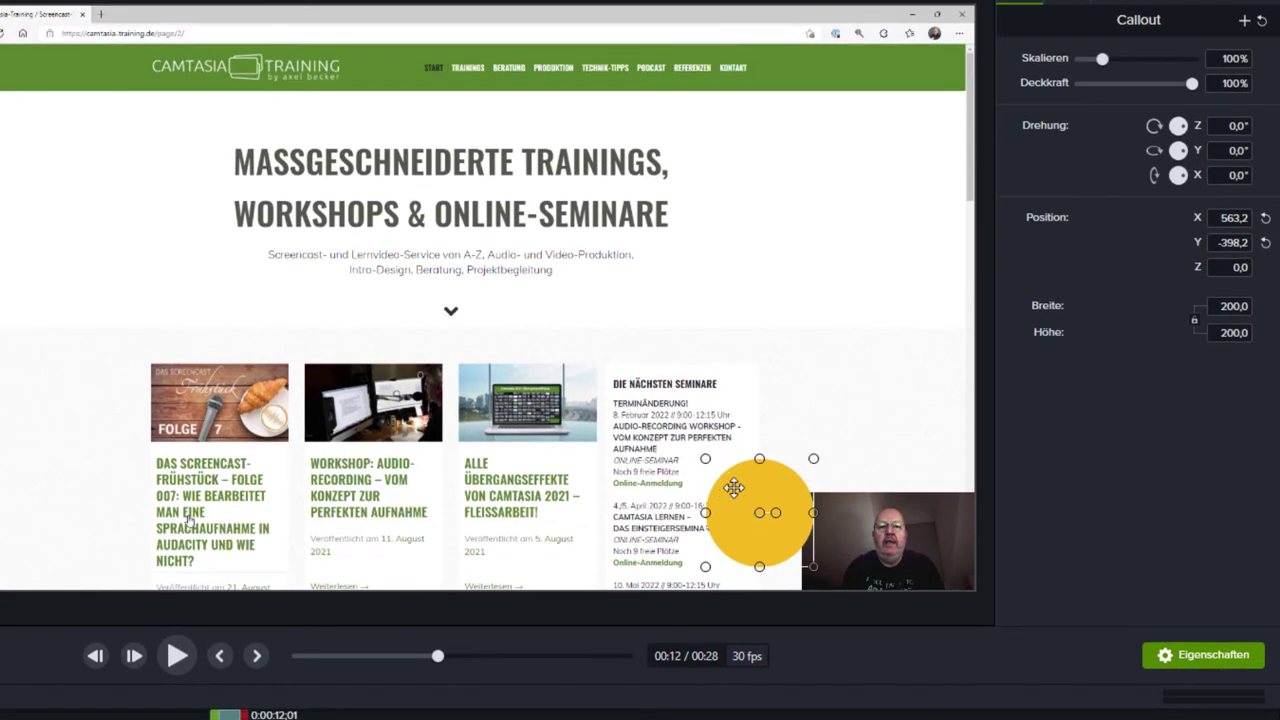
Resize the circle to 162 × 162 and place it over the webcam face using 46% opacity for alignment, finishing at 100% opacity
left_click_drag(733, 487, 777, 505)
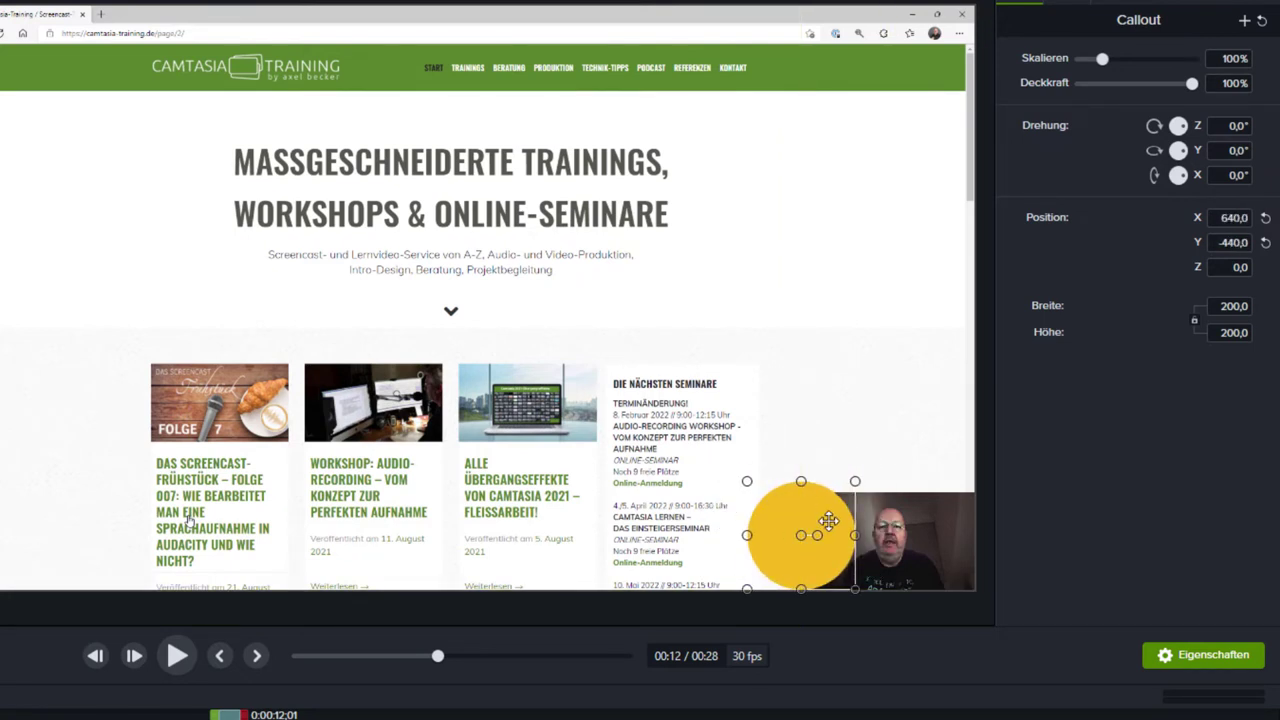
left_click(1132, 83)
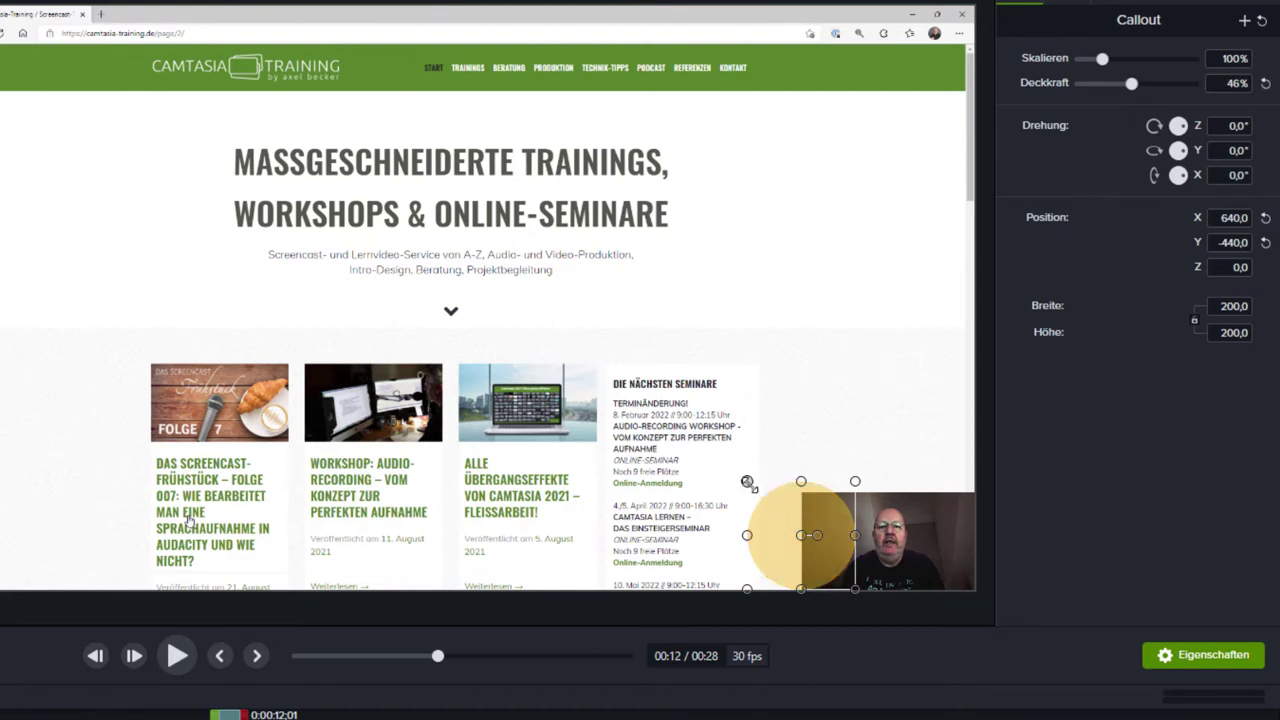
left_click_drag(747, 481, 772, 507)
left_click_drag(807, 558, 929, 582)
left_click_drag(846, 578, 844, 580)
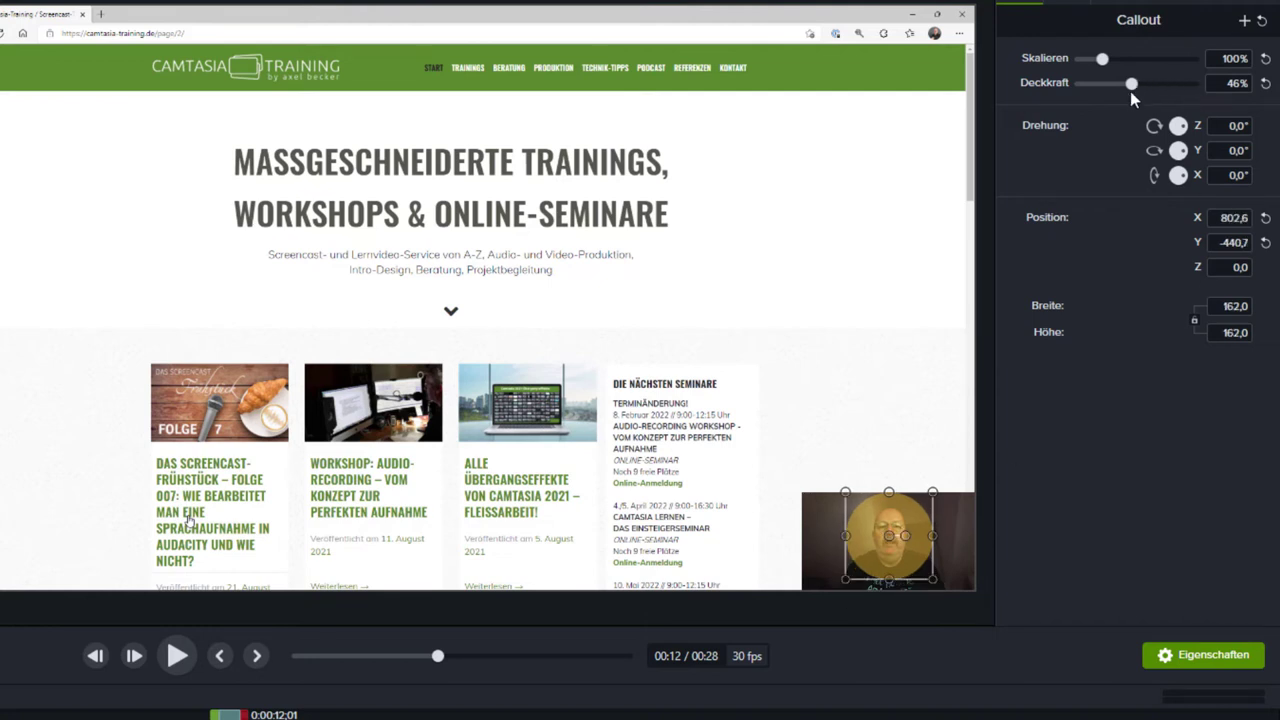
left_click_drag(1133, 87, 1207, 85)
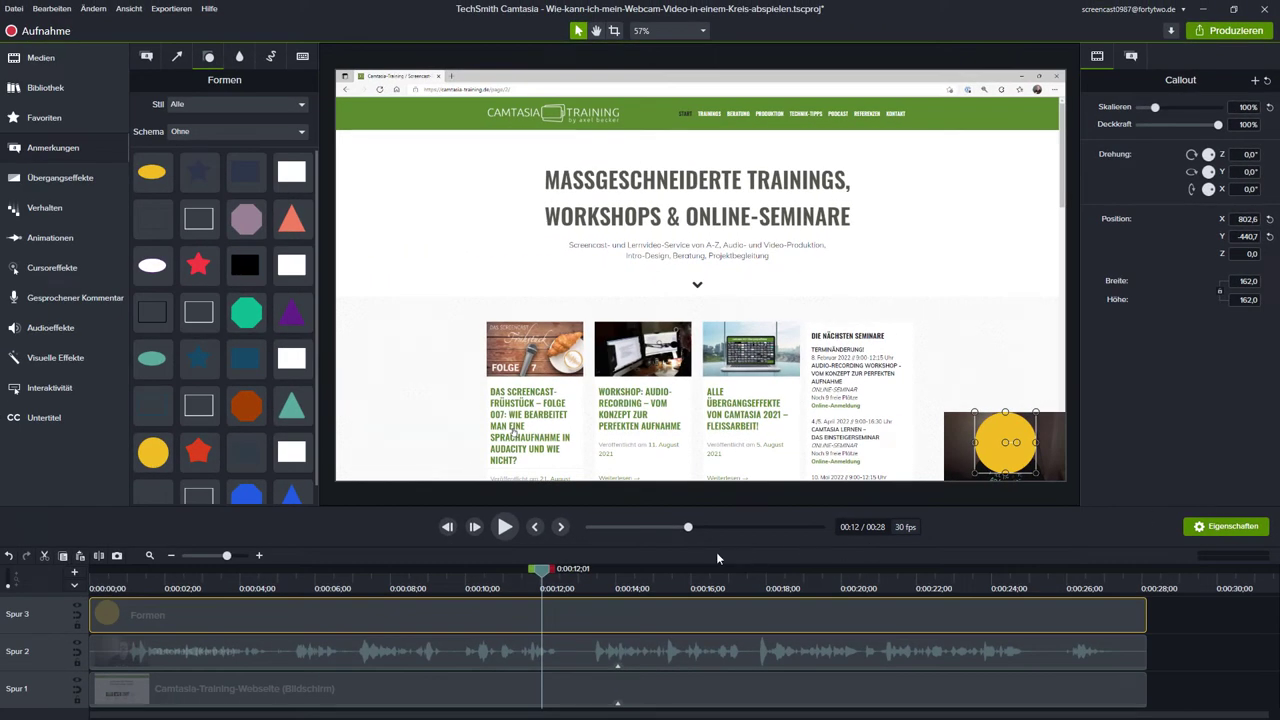
Apply the Medien-Spurmaske effect to the circle clip on Spur 3, and try enlarging only the mask before undoing that resize
left_click(84, 358)
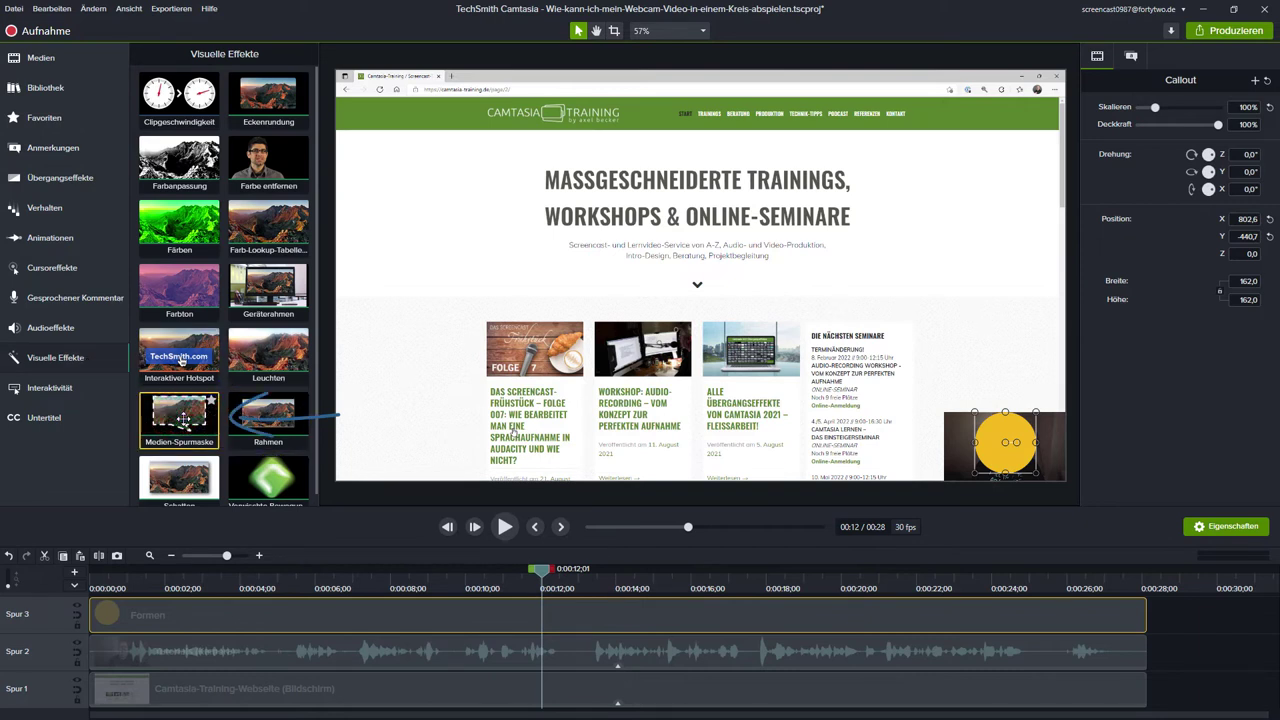
left_click_drag(183, 418, 459, 616)
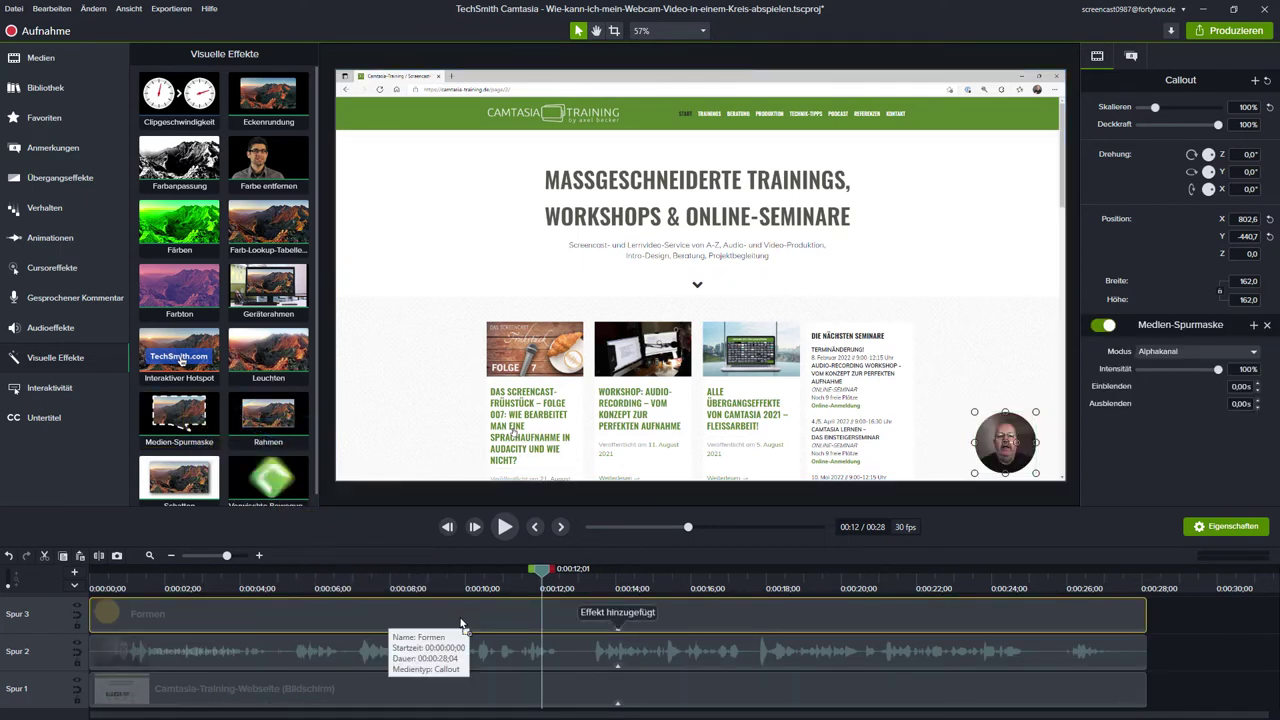
left_click(1210, 369)
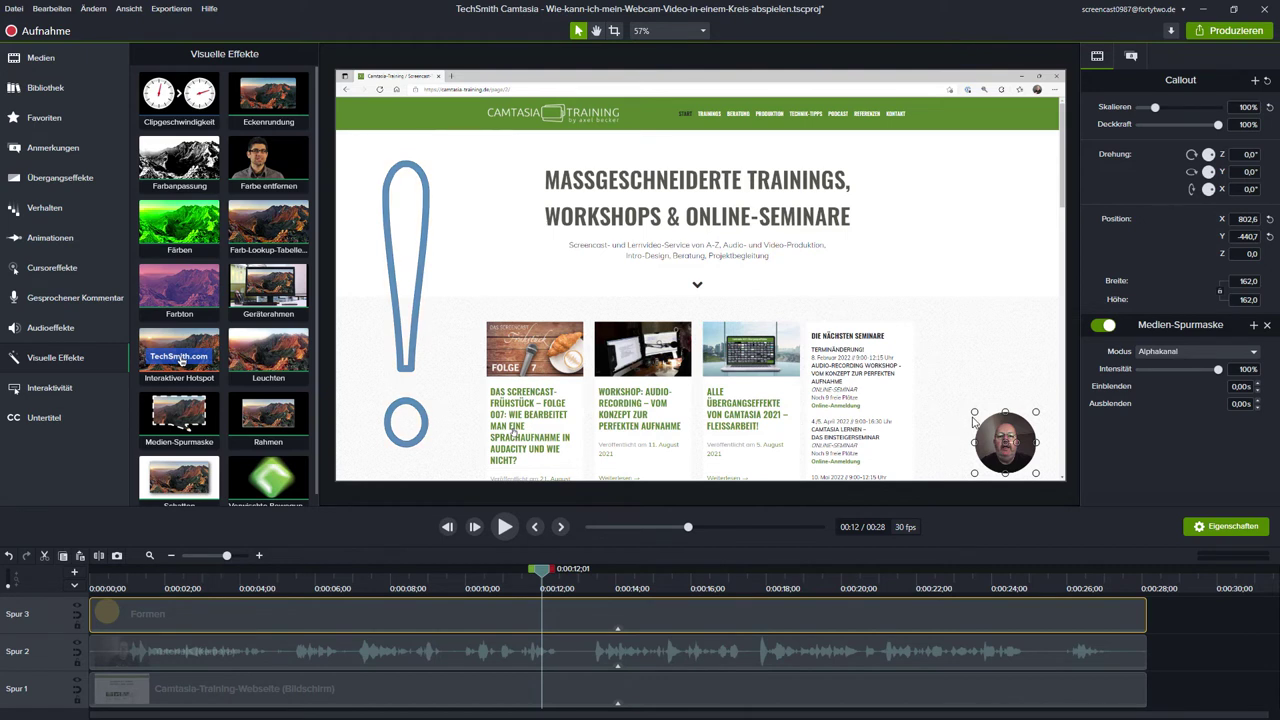
left_click_drag(974, 412, 941, 376)
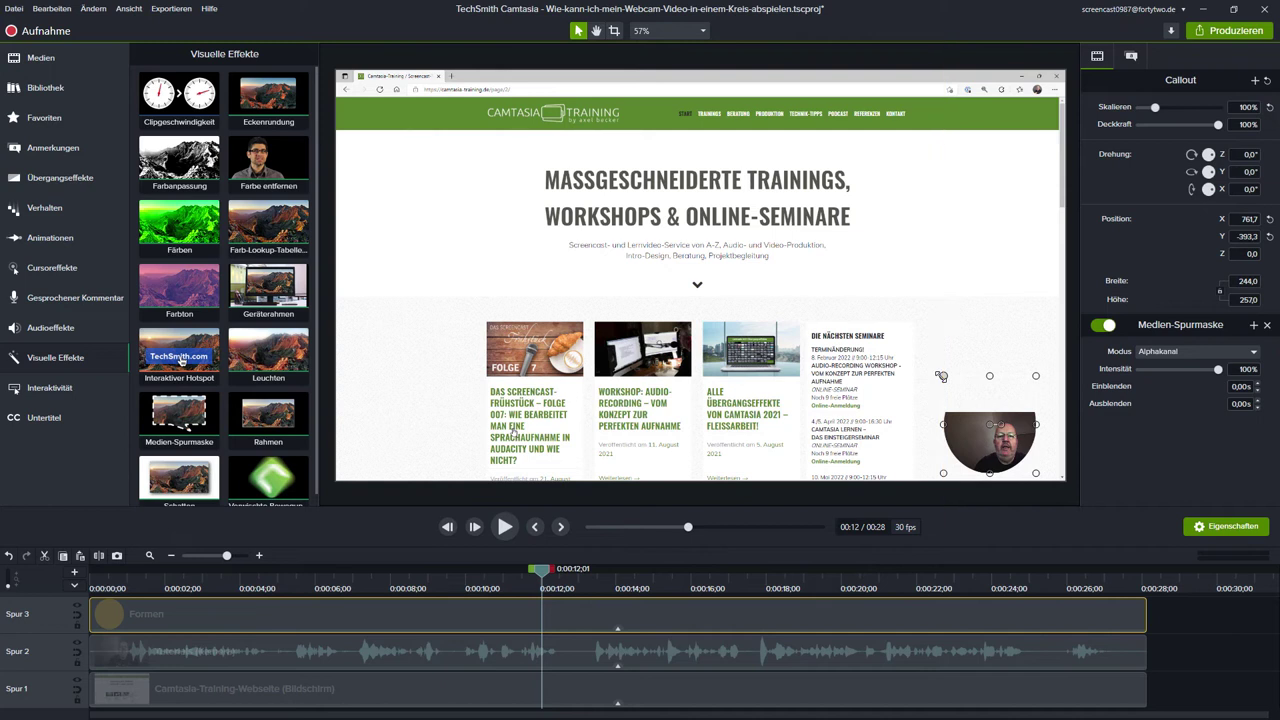
key("ctrl+z")
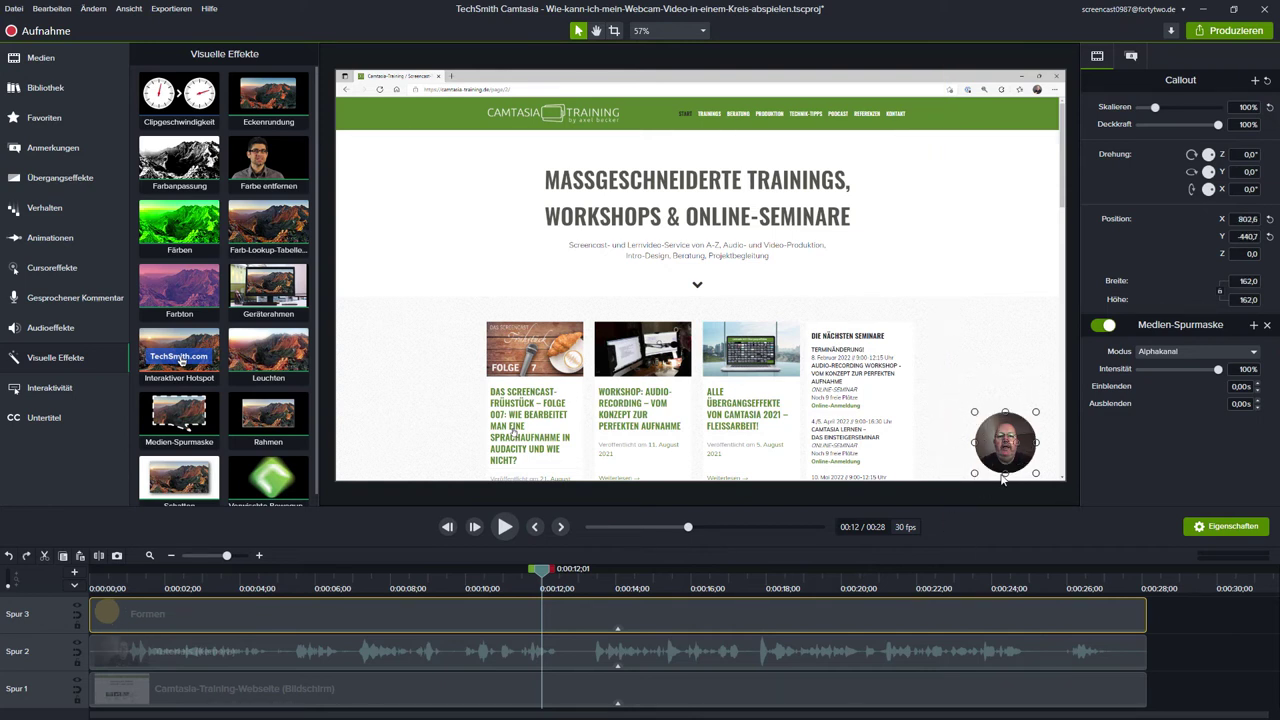
Group the circle and webcam clips, and scale the group to about double size and move it up beside the page heading
left_click(945, 648)
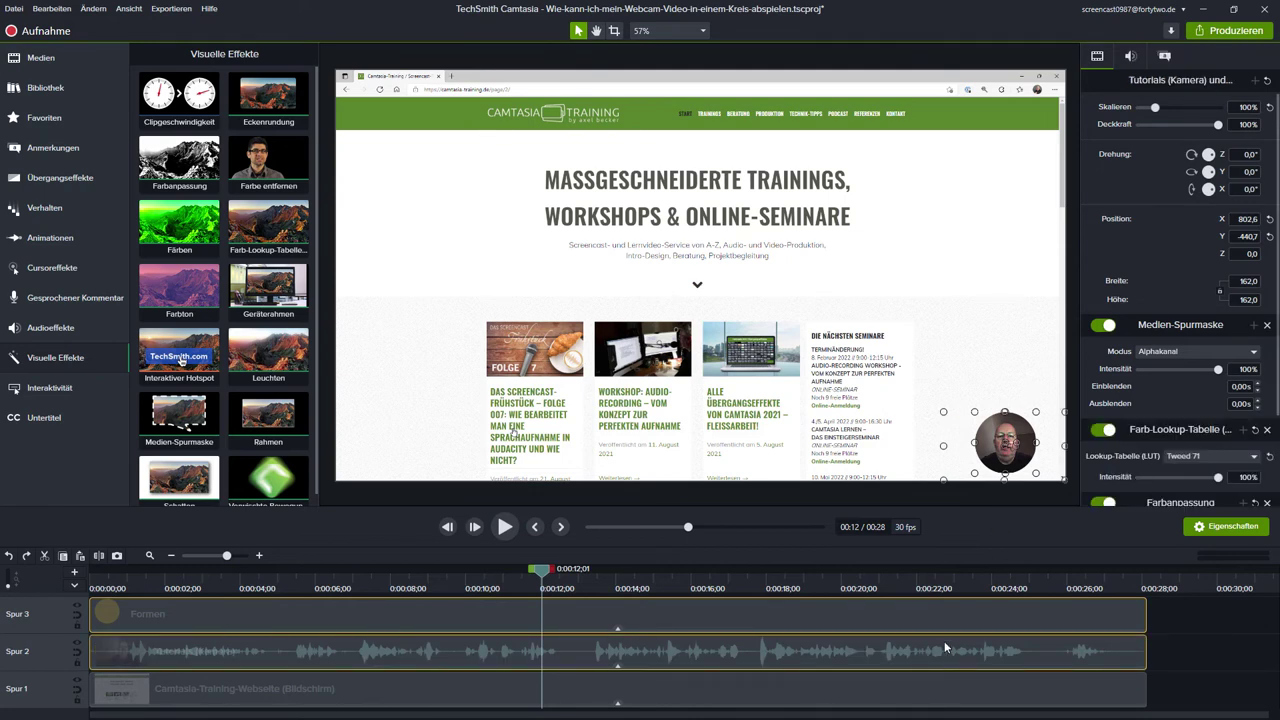
right_click(945, 648)
left_click(893, 458)
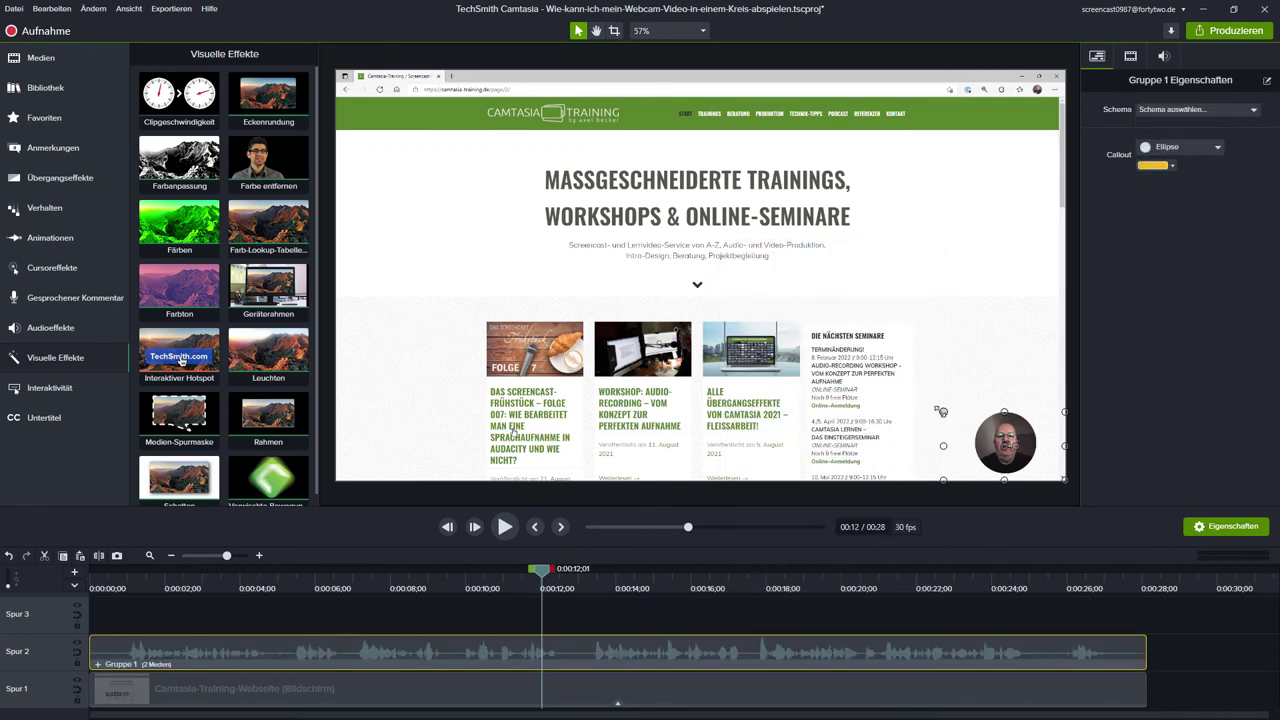
left_click_drag(942, 412, 820, 342)
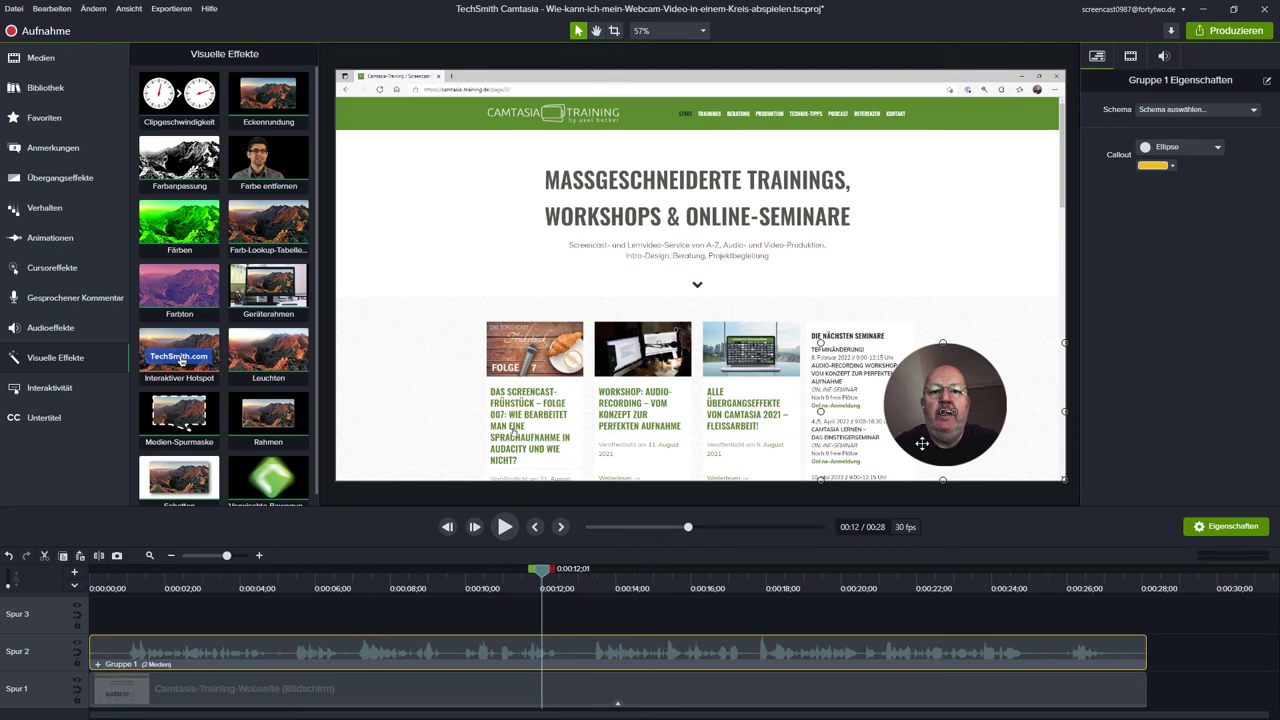
left_click_drag(924, 443, 937, 301)
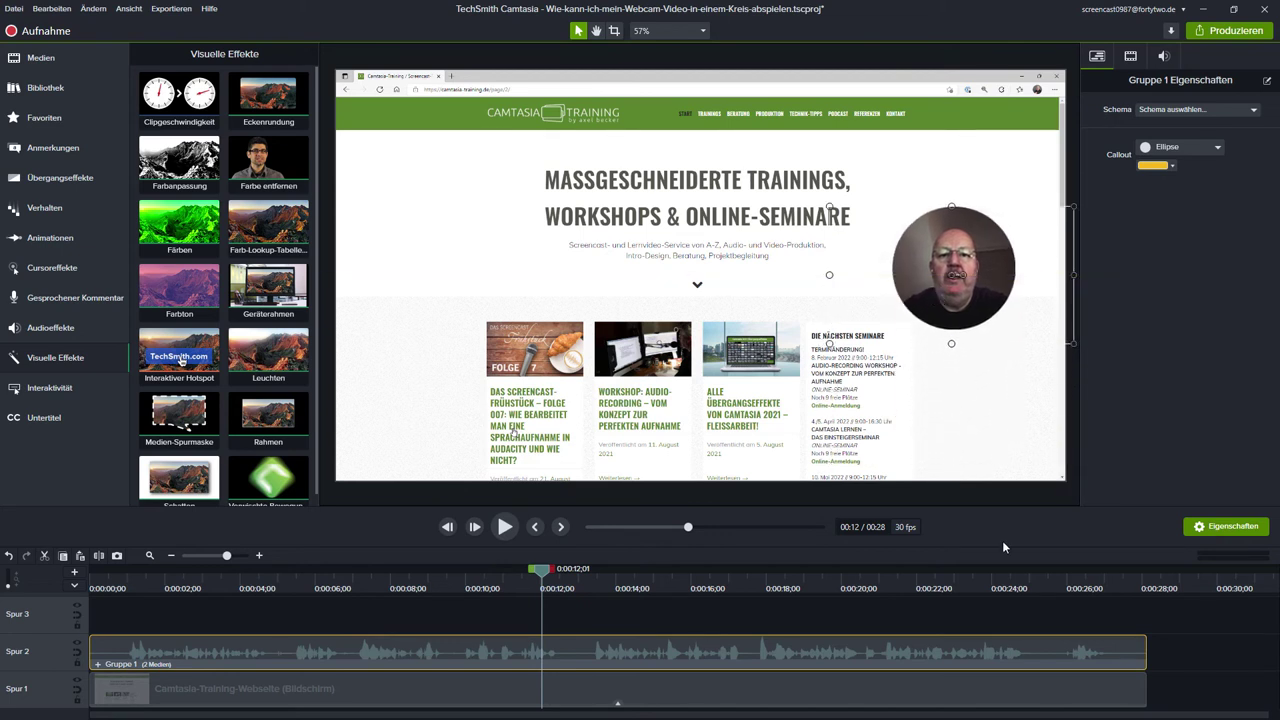